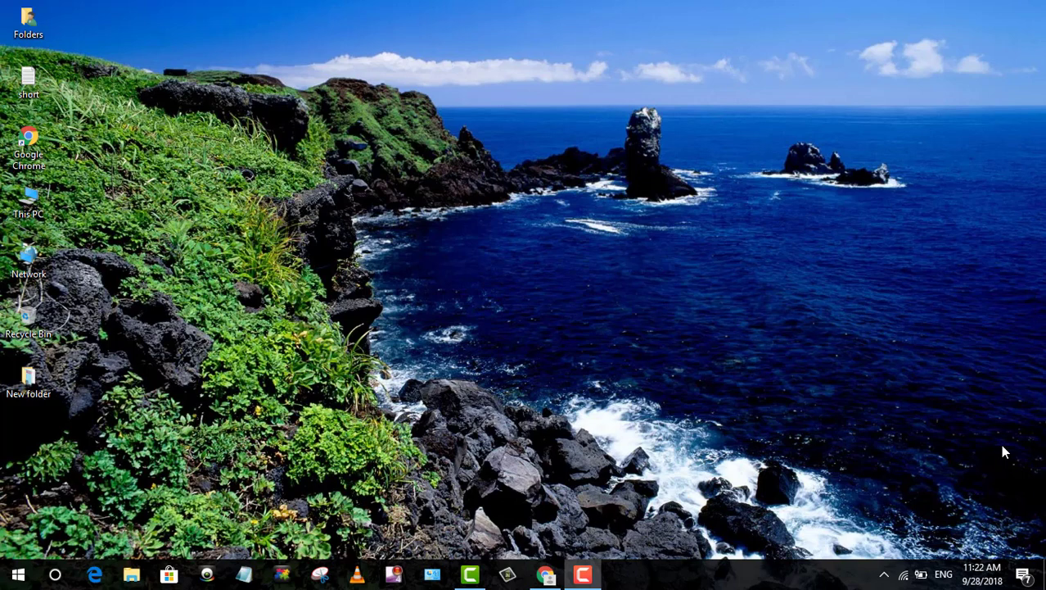
- Show and dismiss the Start menu, then select Antimalware Service Executable in Task Manager and close it
{"action": "key", "text": "super"}
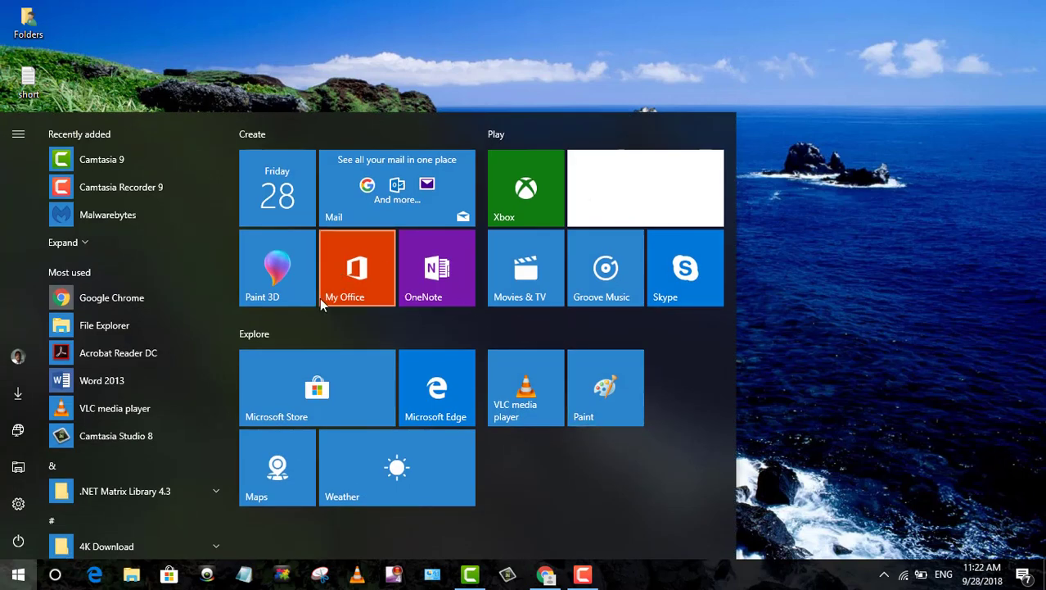
{"action": "left_click", "coordinate": [835, 248]}
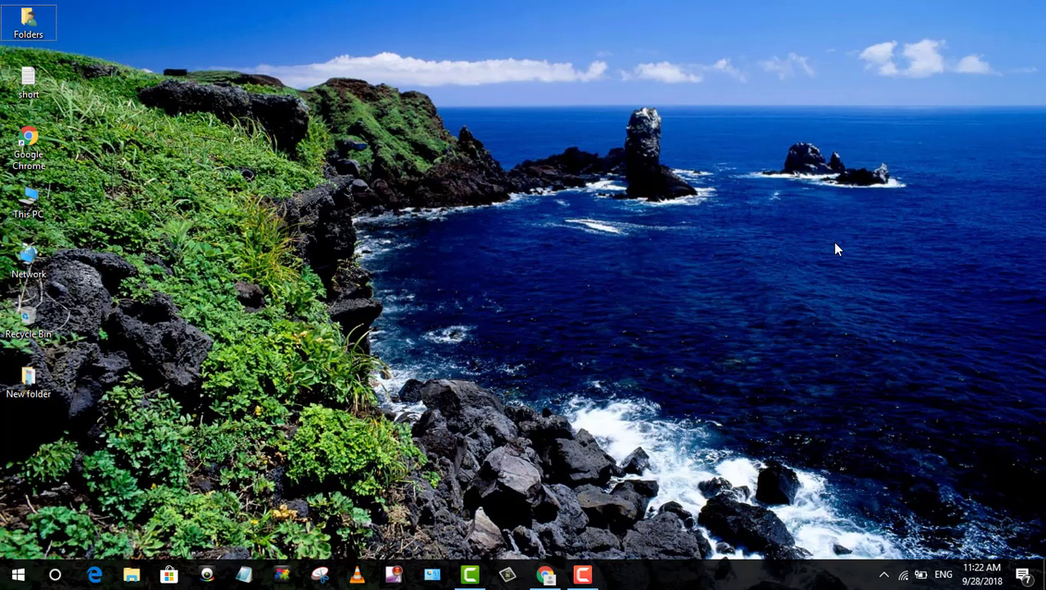
{"action": "key", "text": "ctrl+shift+Escape"}
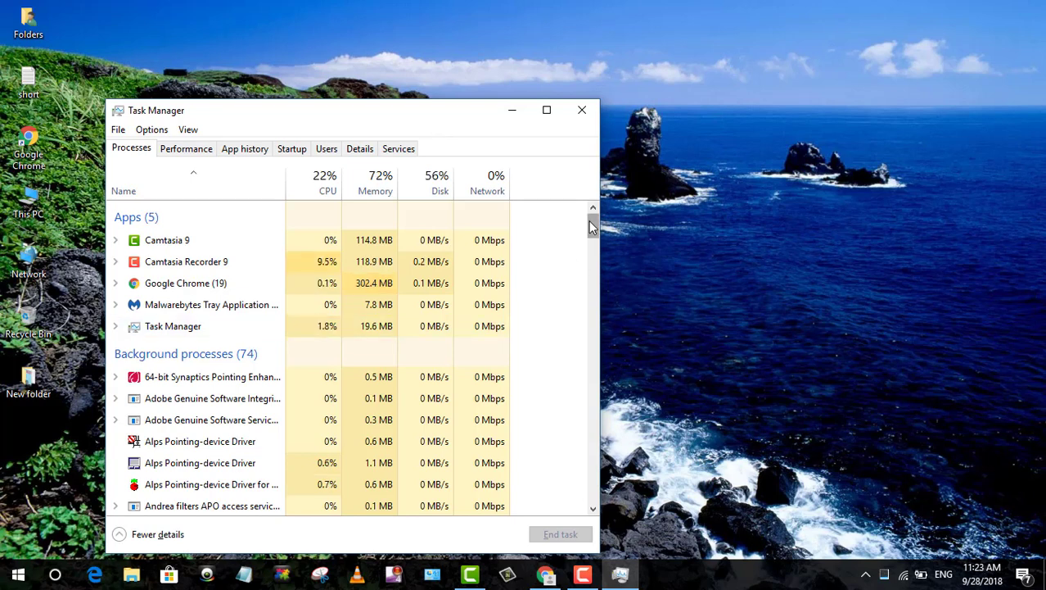
{"action": "left_click_drag", "start_coordinate": [592, 227], "coordinate": [592, 247]}
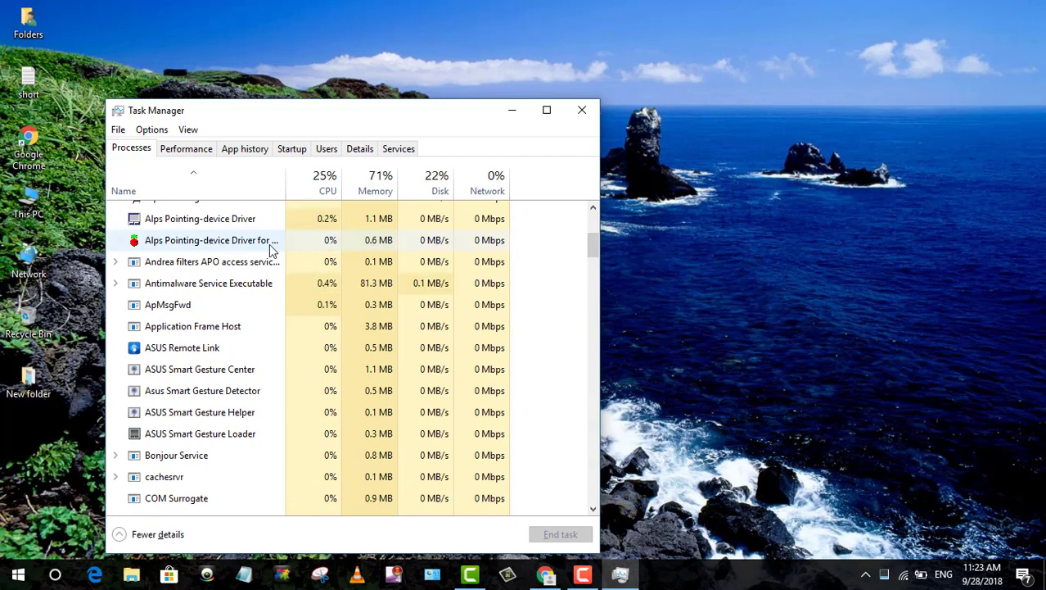
{"action": "left_click", "coordinate": [211, 287]}
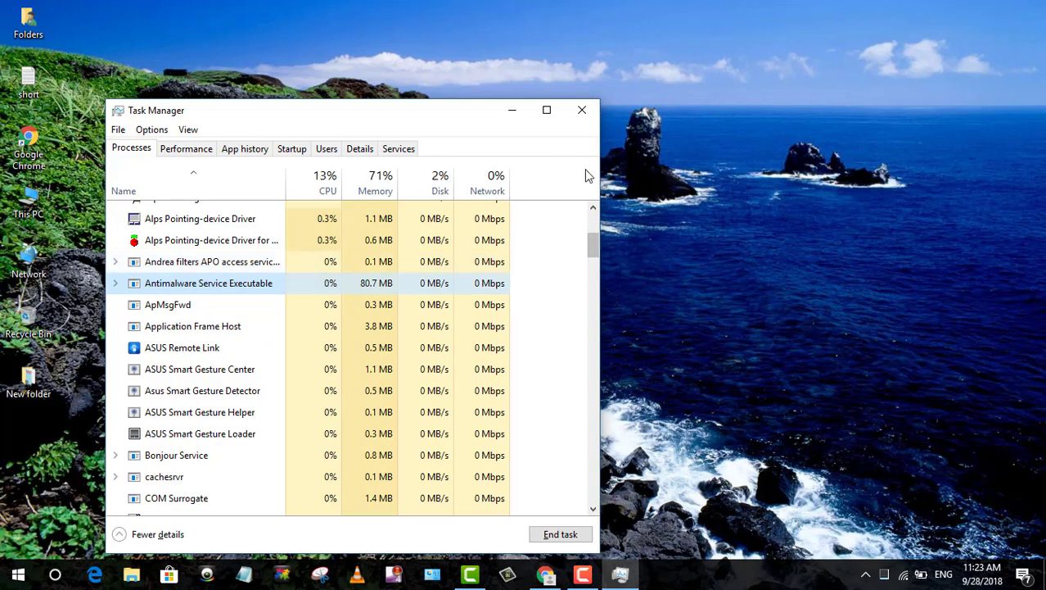
{"action": "left_click", "coordinate": [581, 113]}
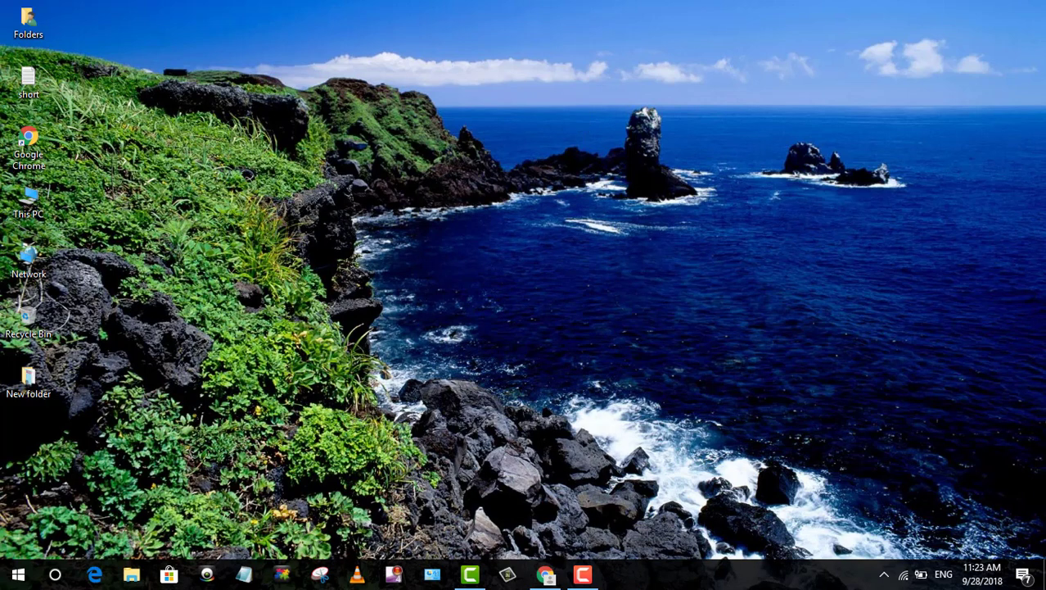
- Open Notepad from the taskbar, then select the New folder icon on the desktop
{"action": "left_click", "coordinate": [259, 583]}
{"action": "left_click", "coordinate": [29, 381]}
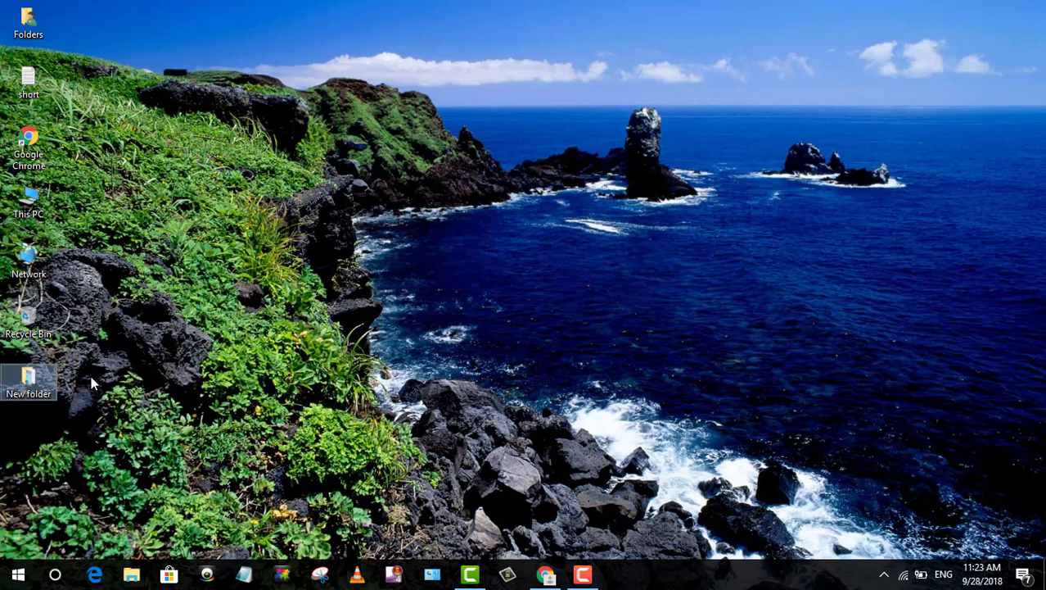
{"action": "key", "text": "alt+Return"}
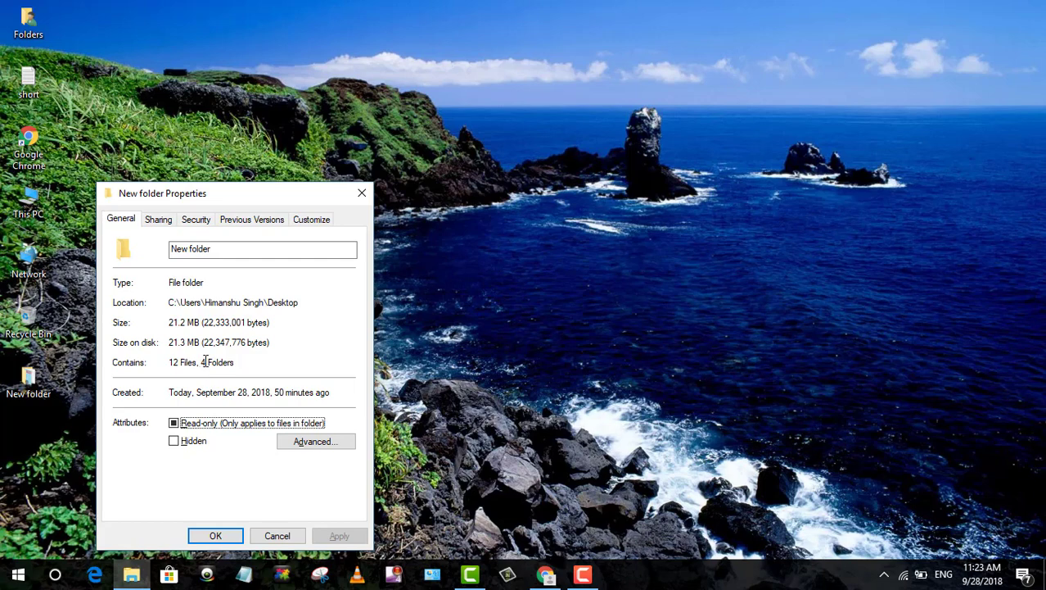
{"action": "left_click", "coordinate": [363, 194]}
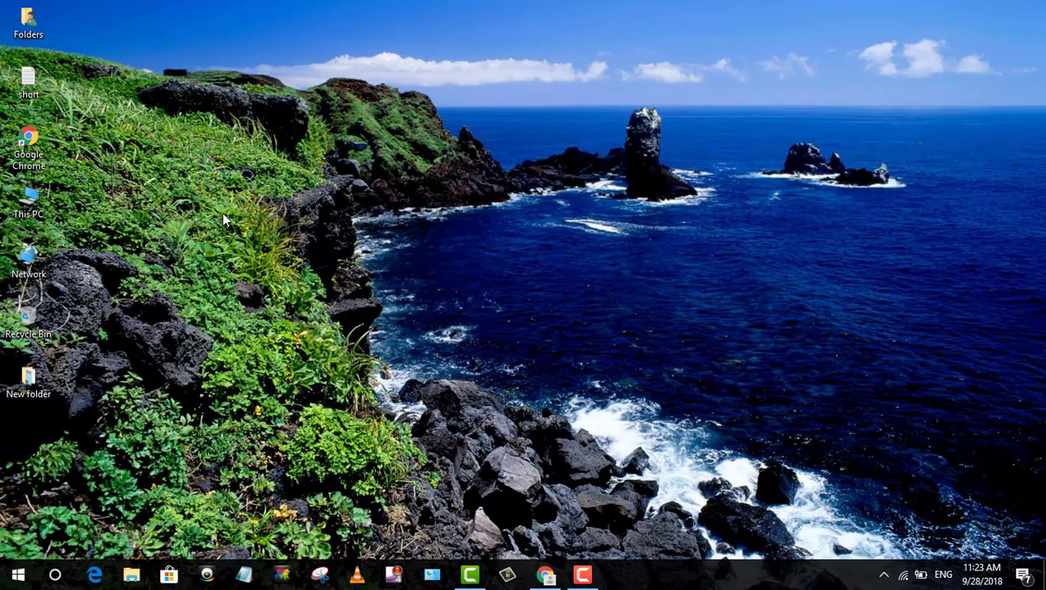
- Rename the desktop's New folder to 'tangent' using F2
{"action": "left_click", "coordinate": [21, 385]}
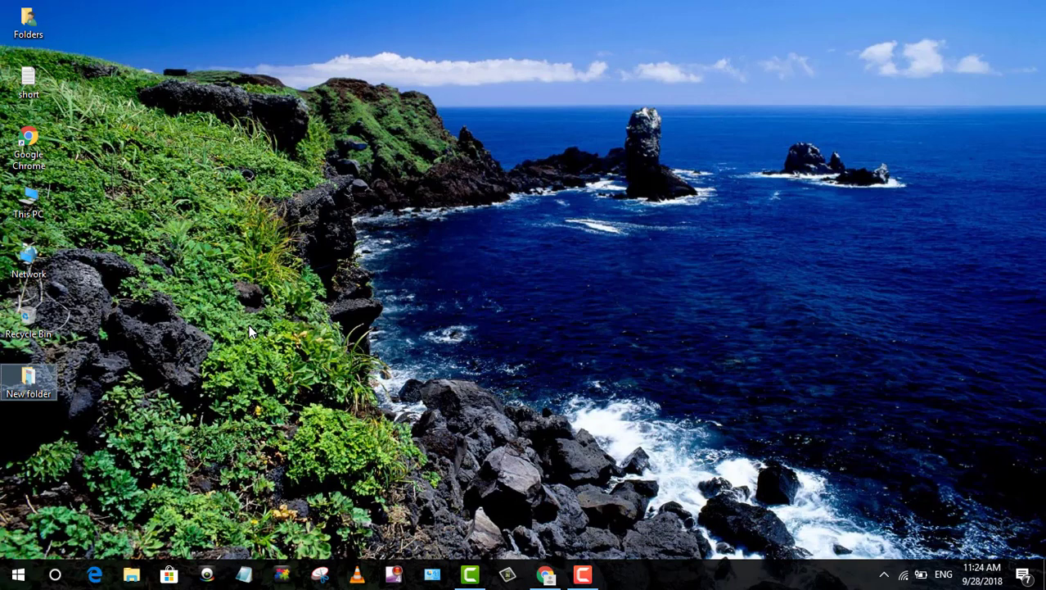
{"action": "key", "text": "F2"}
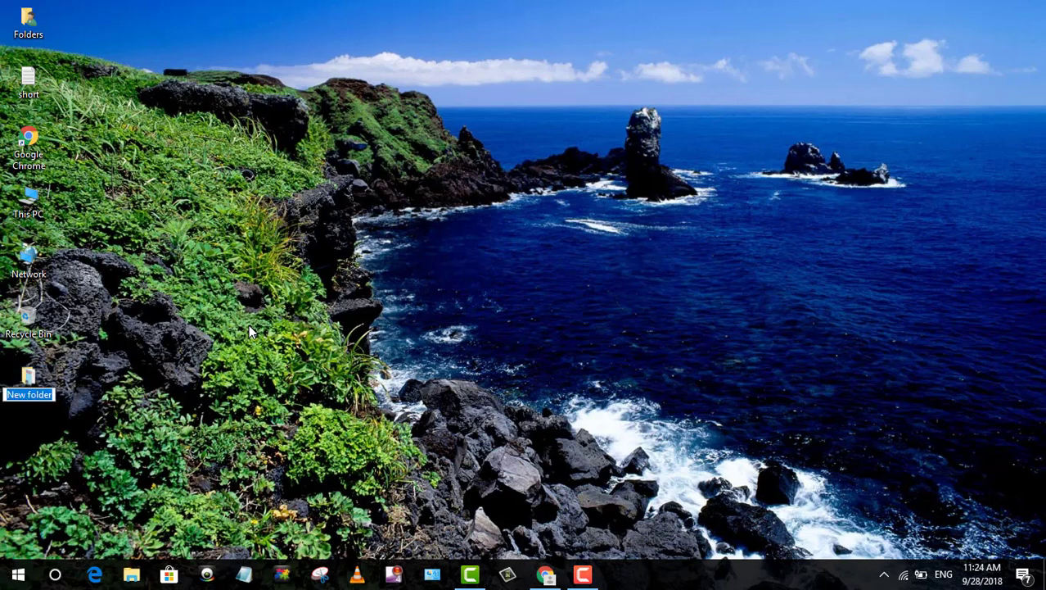
{"action": "key", "text": "BackSpace"}
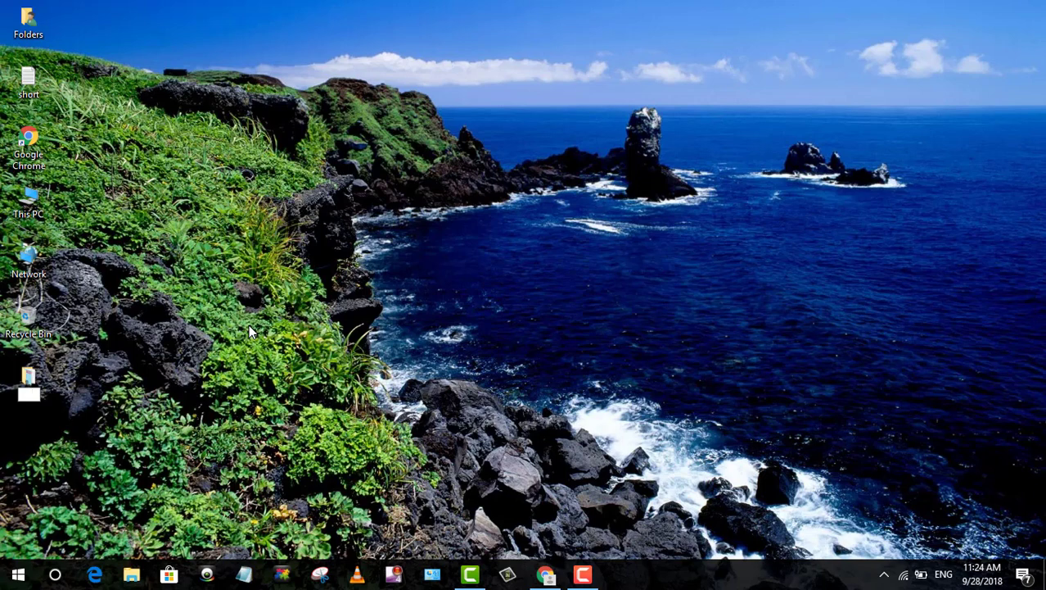
{"action": "type", "text": "tange"}
{"action": "type", "text": "nt"}
{"action": "key", "text": "Return"}
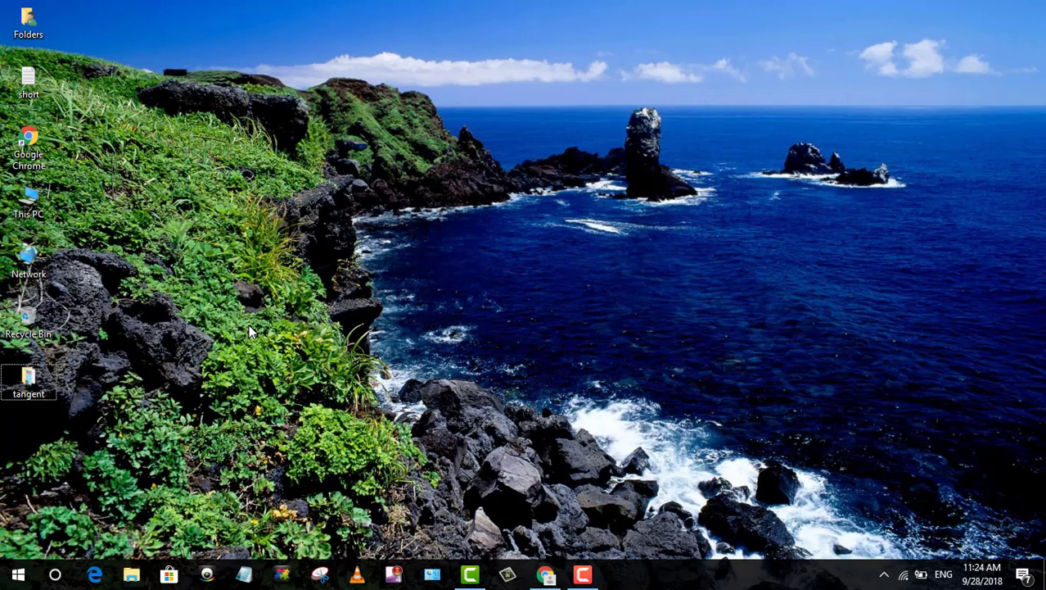
- Refresh the desktop twice from its right-click menu, then select the tangent folder
{"action": "right_click", "coordinate": [348, 256]}
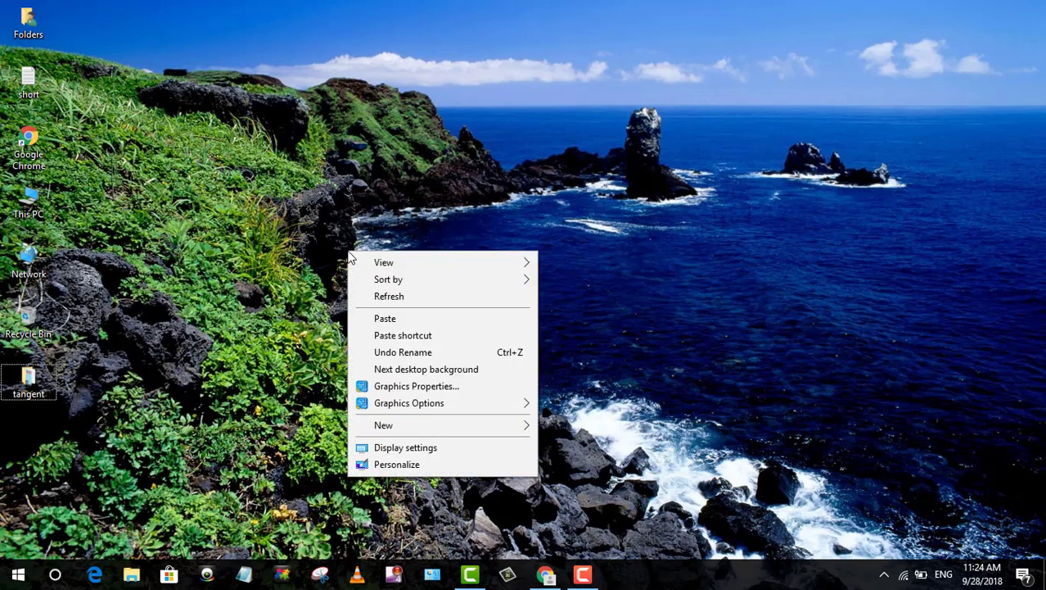
{"action": "left_click", "coordinate": [379, 299]}
{"action": "right_click", "coordinate": [345, 199]}
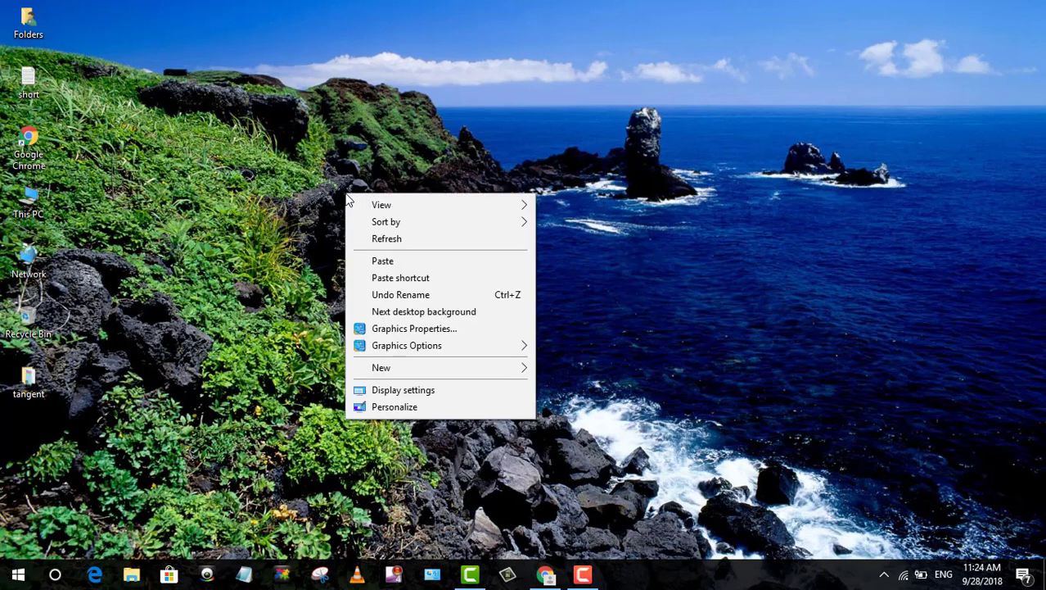
{"action": "left_click", "coordinate": [372, 240]}
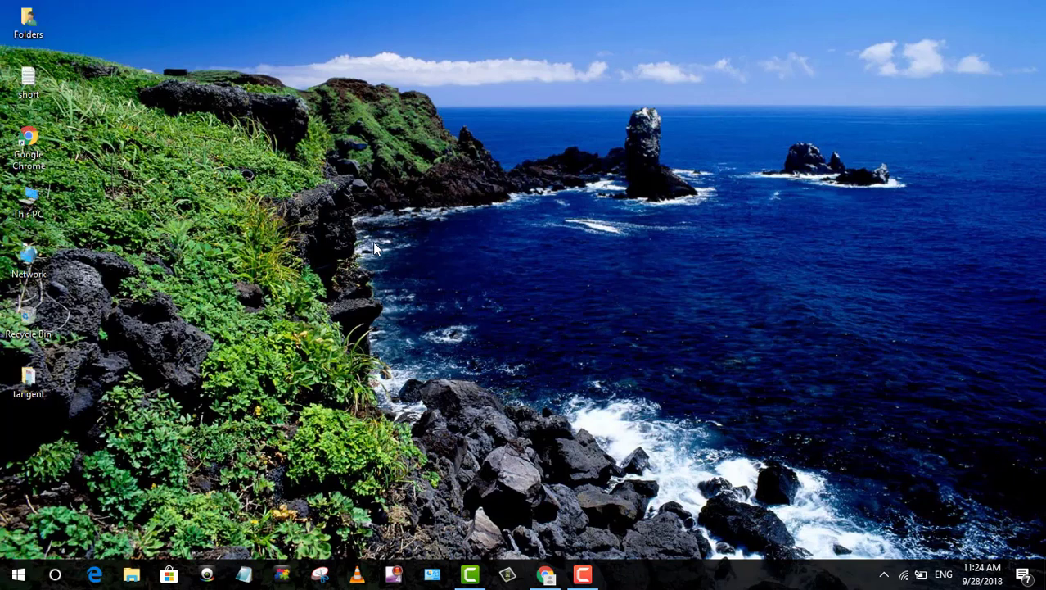
{"action": "left_click", "coordinate": [26, 391]}
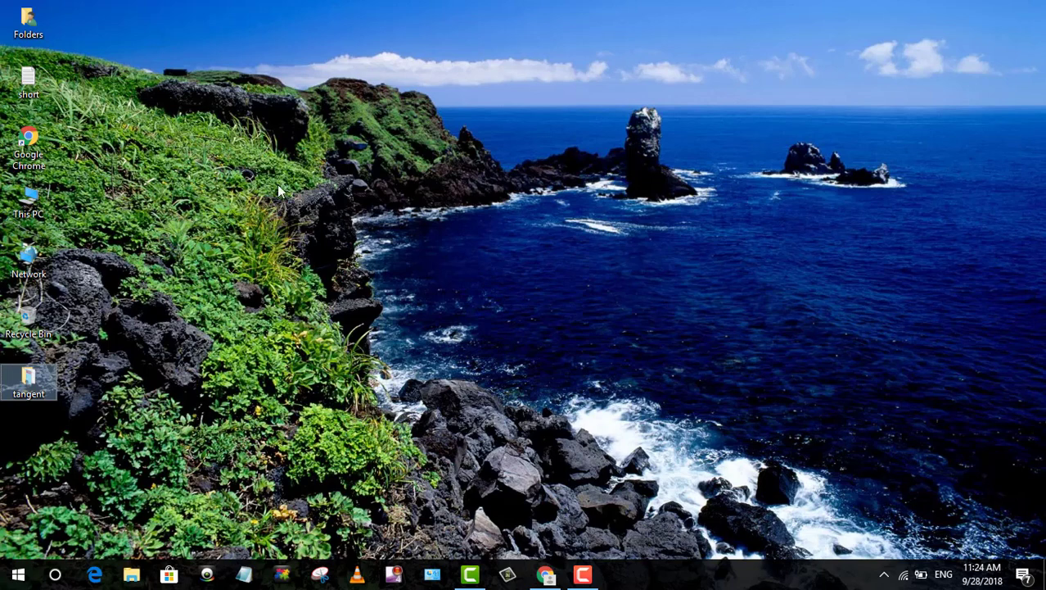
- Create a New folder on the desktop, open it and paste tangent inside
{"action": "right_click", "coordinate": [237, 134]}
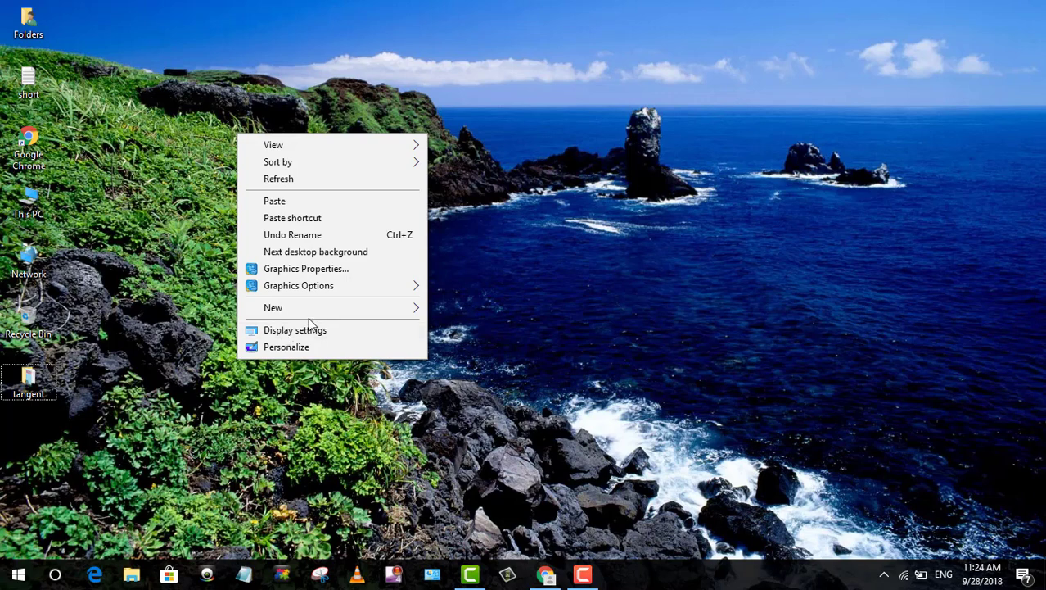
{"action": "mouse_move", "coordinate": [327, 307]}
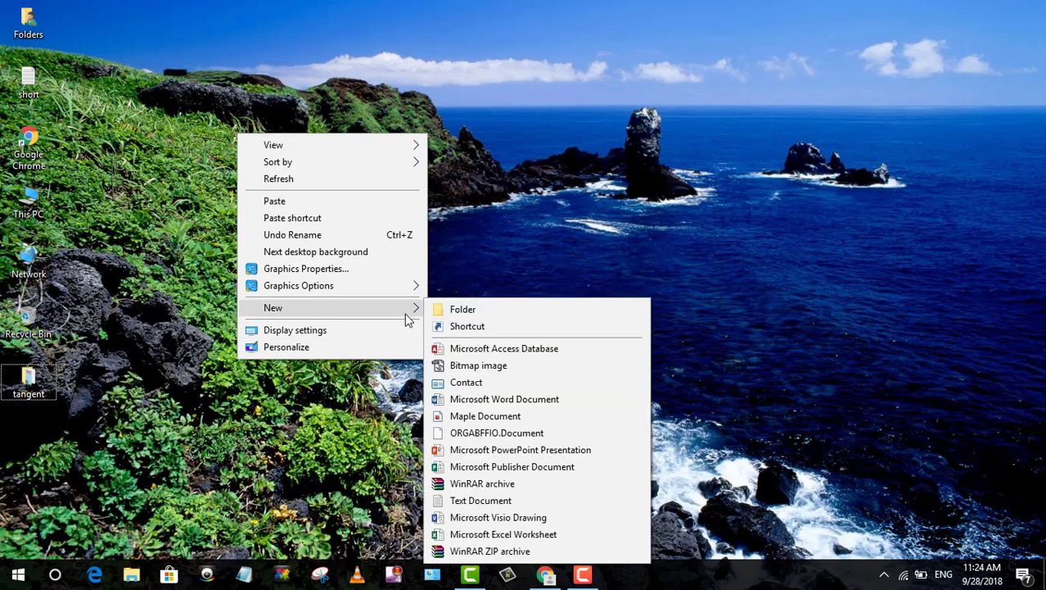
{"action": "left_click", "coordinate": [463, 309]}
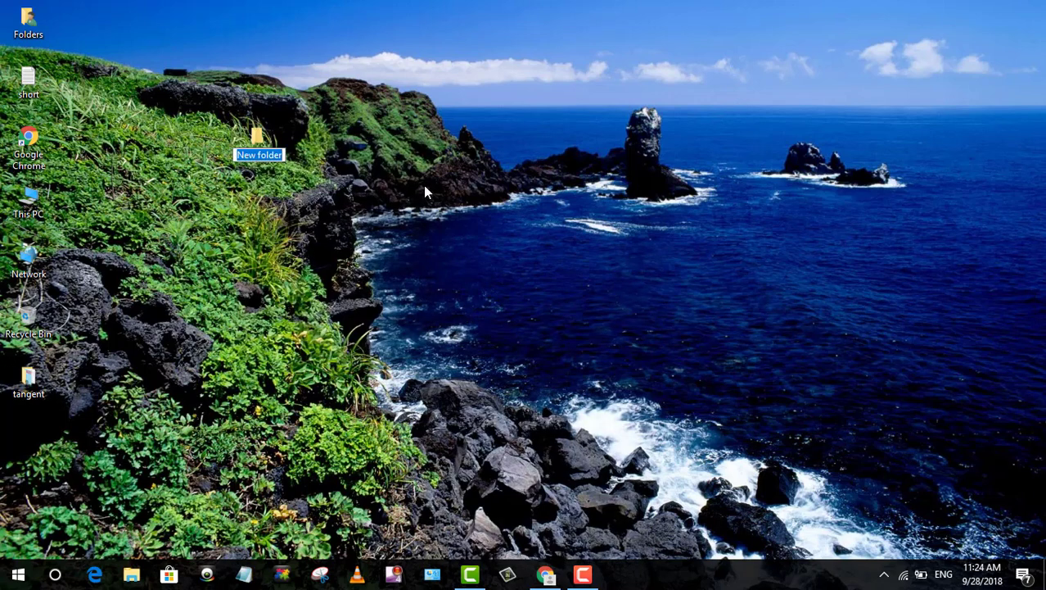
{"action": "key", "text": "Return"}
{"action": "double_click", "coordinate": [260, 139]}
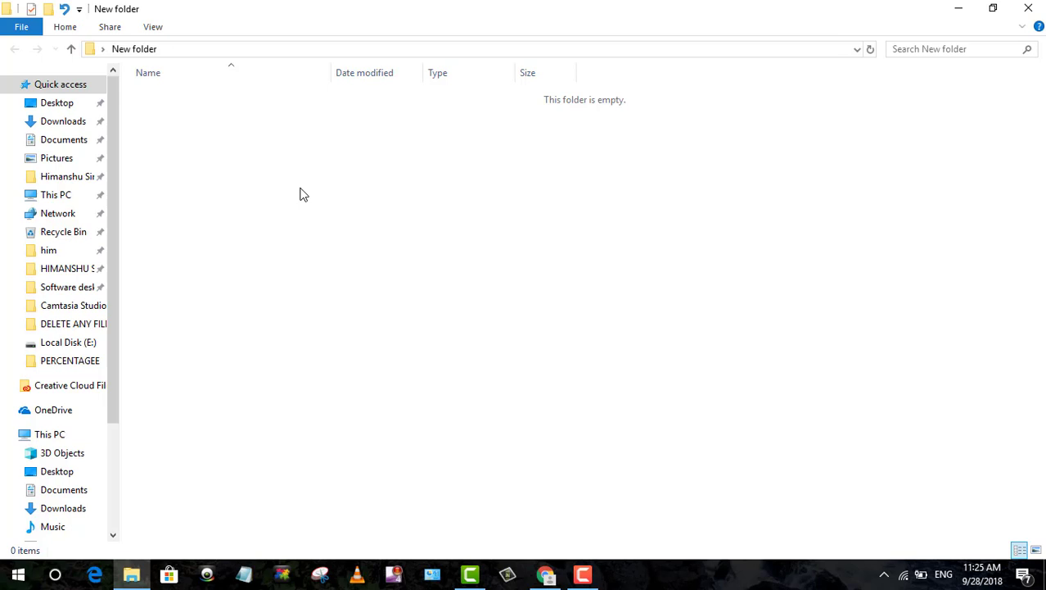
{"action": "key", "text": "ctrl+v"}
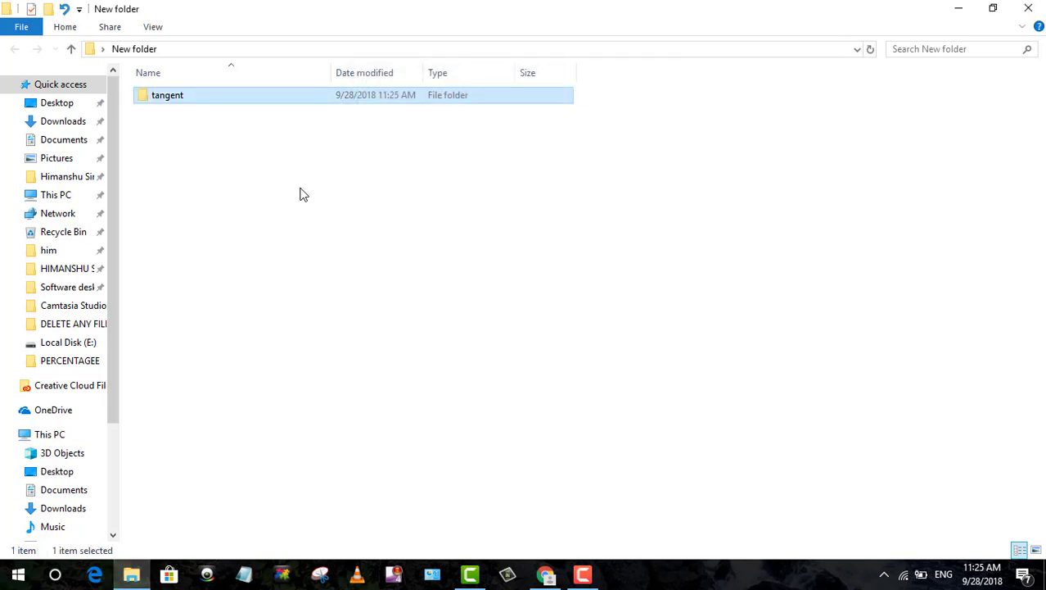
- Create a nested empty New folder, move tangent into it with Ctrl+V, and close the window
{"action": "right_click", "coordinate": [300, 195]}
{"action": "mouse_move", "coordinate": [335, 372]}
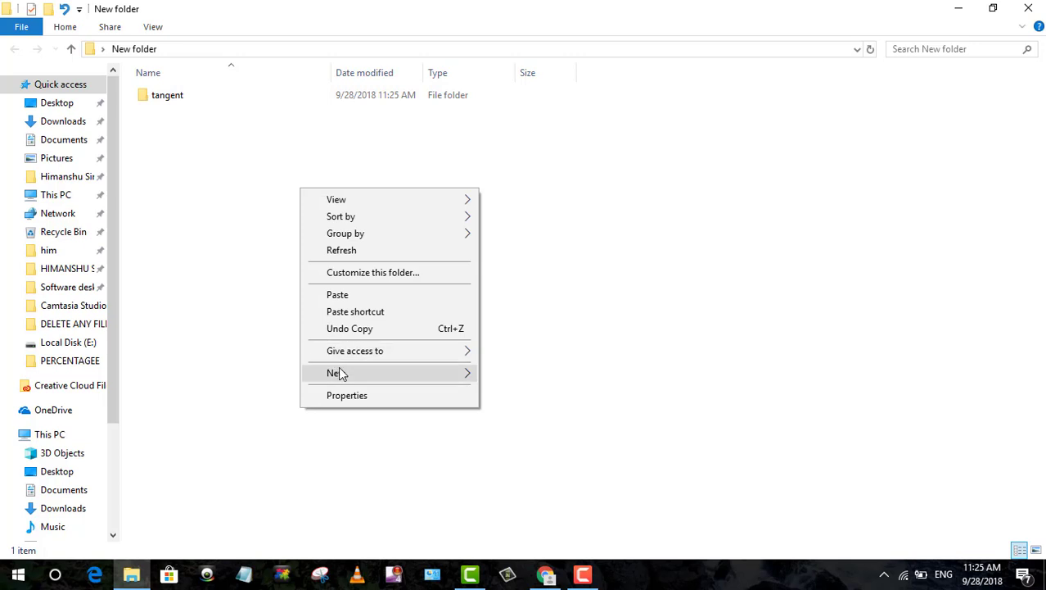
{"action": "left_click", "coordinate": [570, 128]}
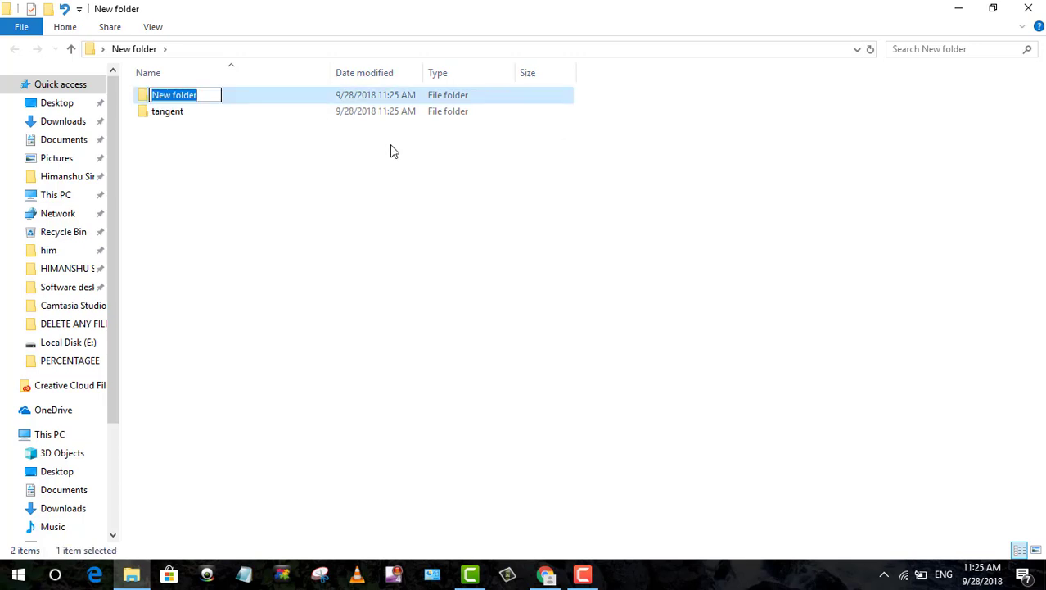
{"action": "left_click", "coordinate": [360, 154]}
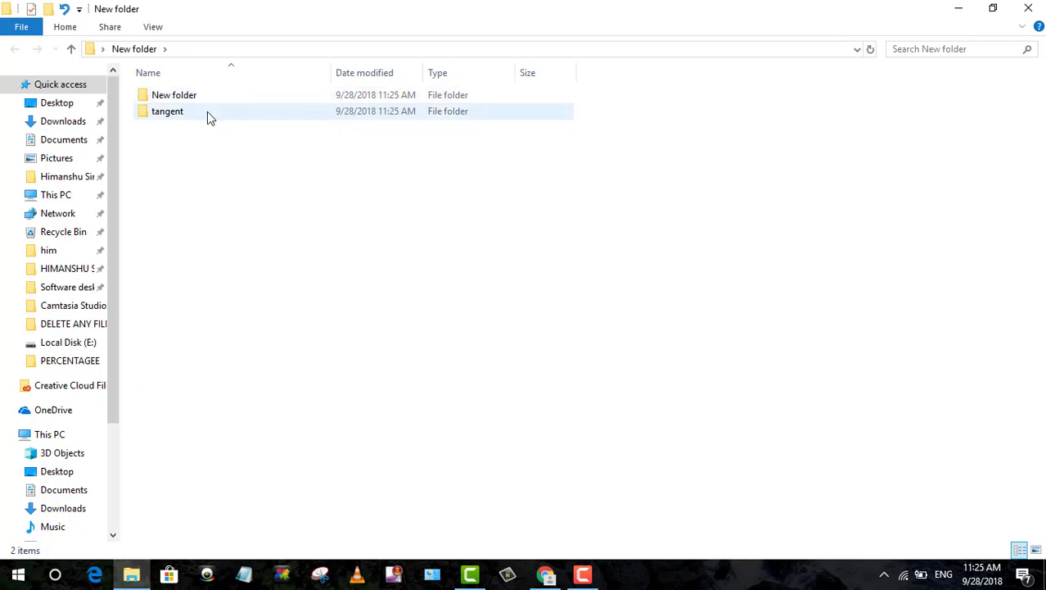
{"action": "left_click", "coordinate": [186, 117]}
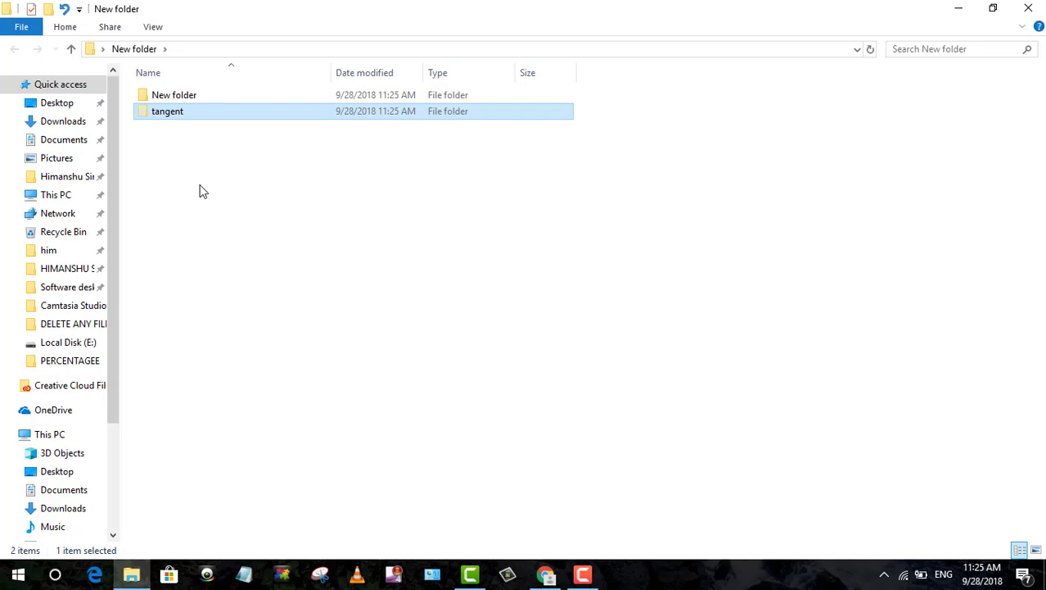
{"action": "double_click", "coordinate": [178, 97]}
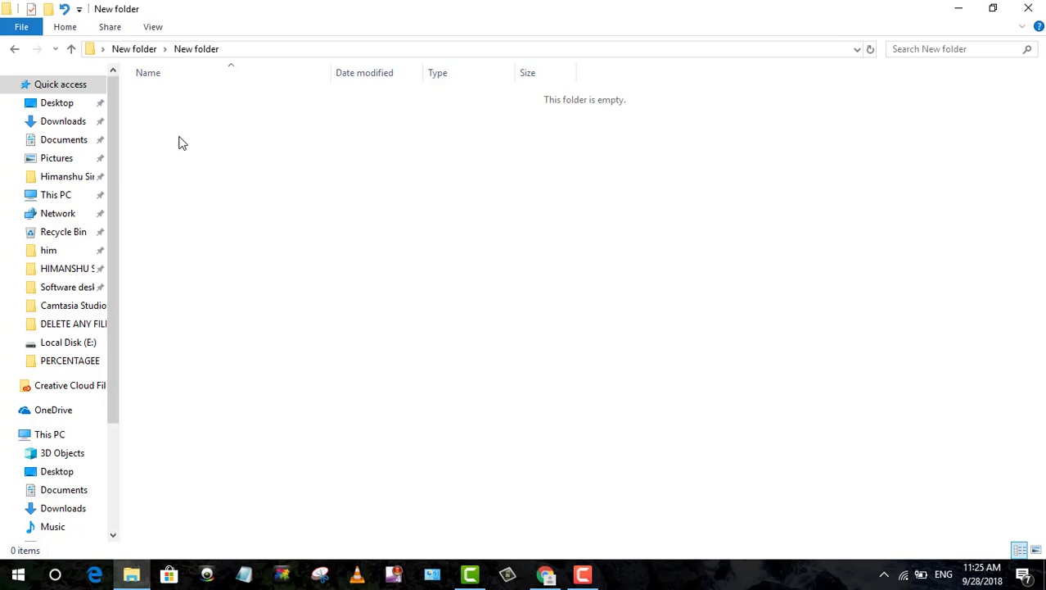
{"action": "key", "text": "ctrl+v"}
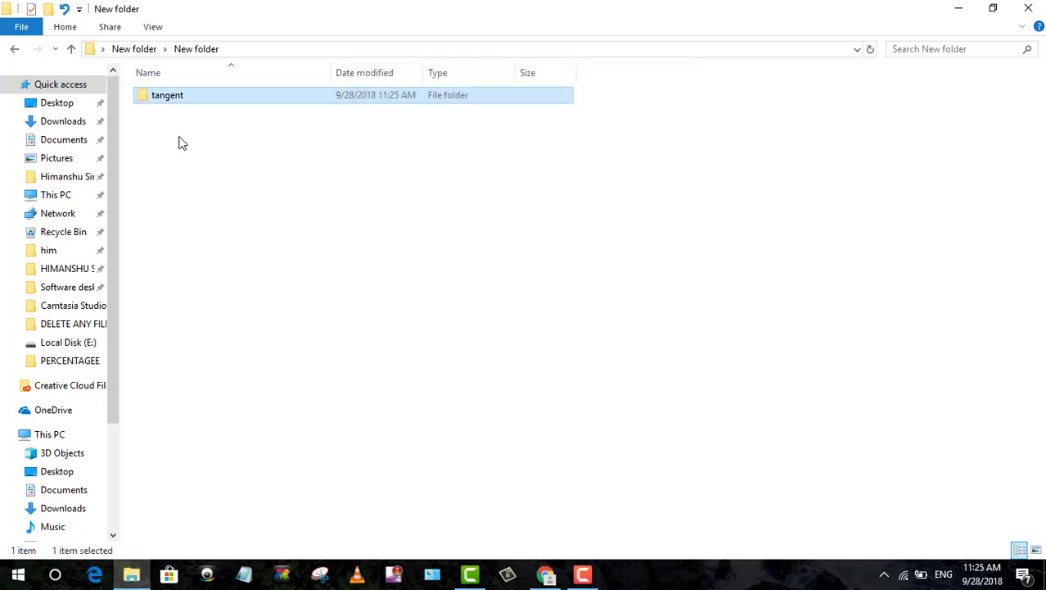
{"action": "left_click", "coordinate": [1036, 8]}
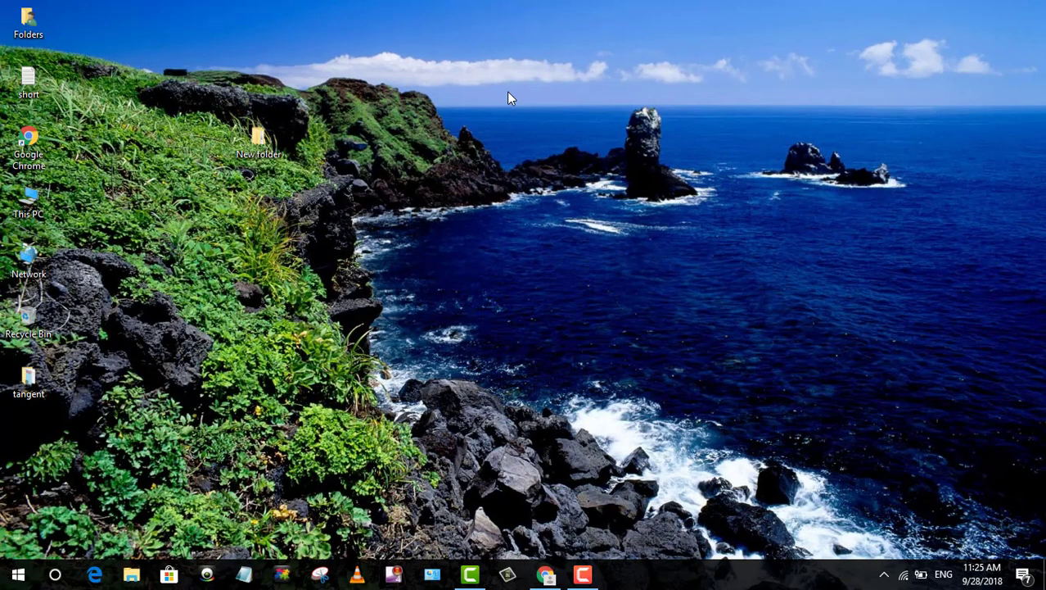
- Drag the New folder icon to sit beside Folders at the desktop's top-left
{"action": "left_click_drag", "start_coordinate": [263, 145], "coordinate": [181, 75]}
{"action": "left_click_drag", "start_coordinate": [129, 39], "coordinate": [116, 28]}
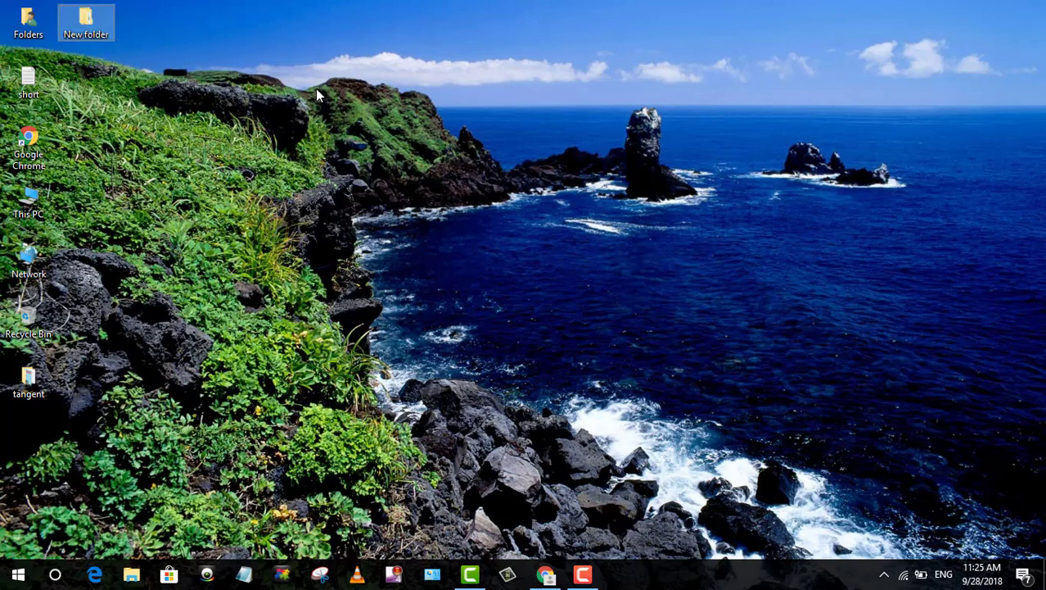
{"action": "left_click", "coordinate": [389, 139]}
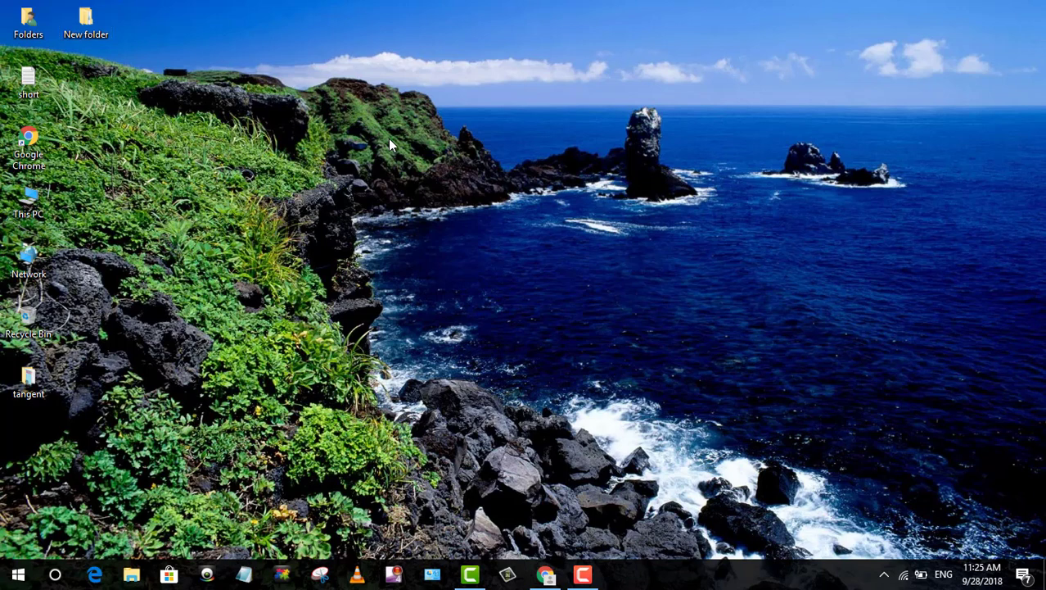
- Open This PC with Win+E and close it, twice
{"action": "key", "text": "super+e"}
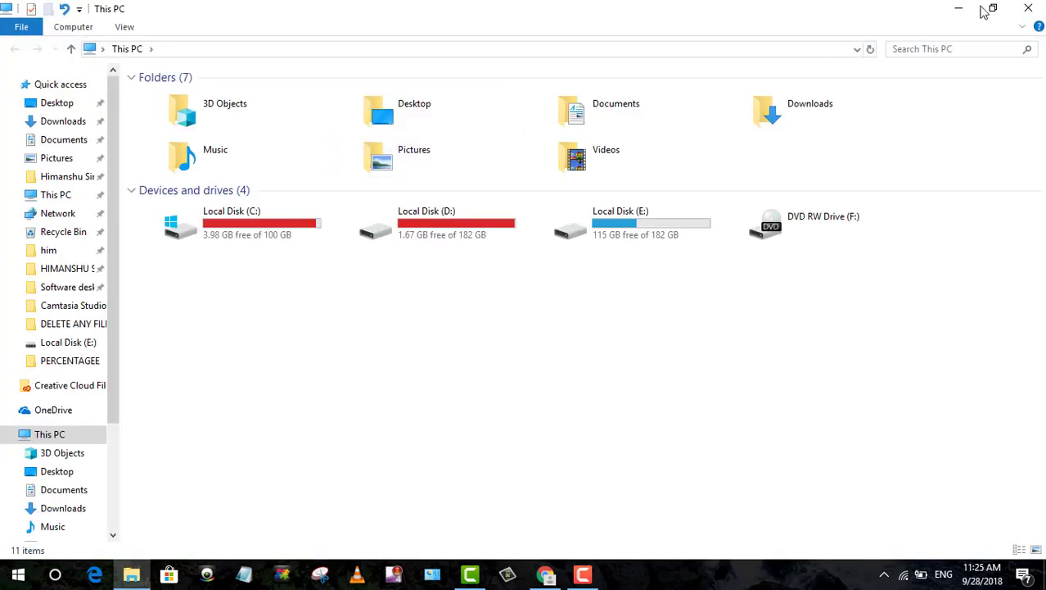
{"action": "left_click", "coordinate": [1031, 8]}
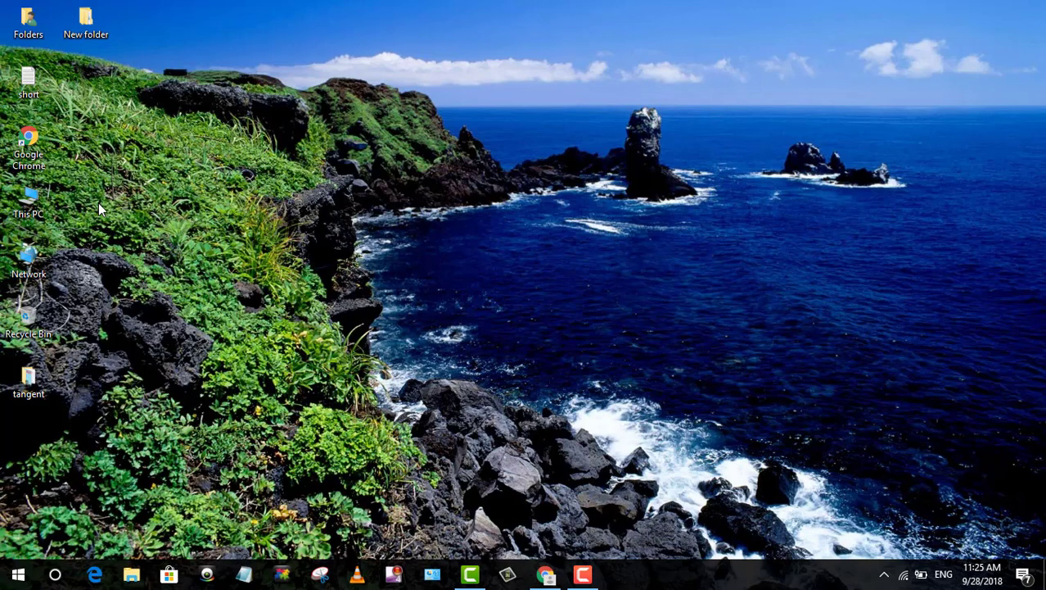
{"action": "key", "text": "super+e"}
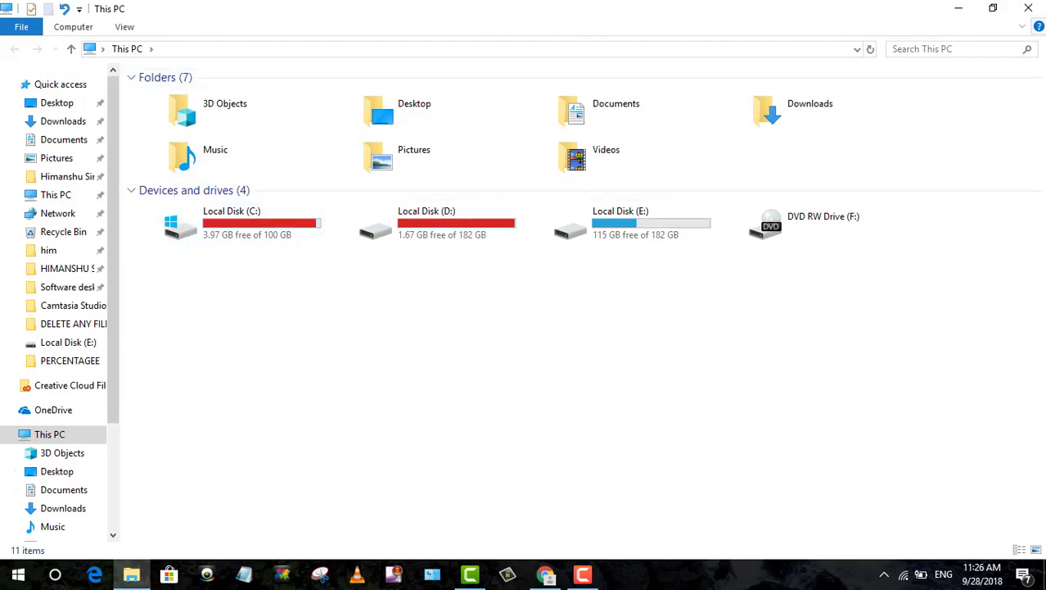
{"action": "left_click", "coordinate": [1041, 6]}
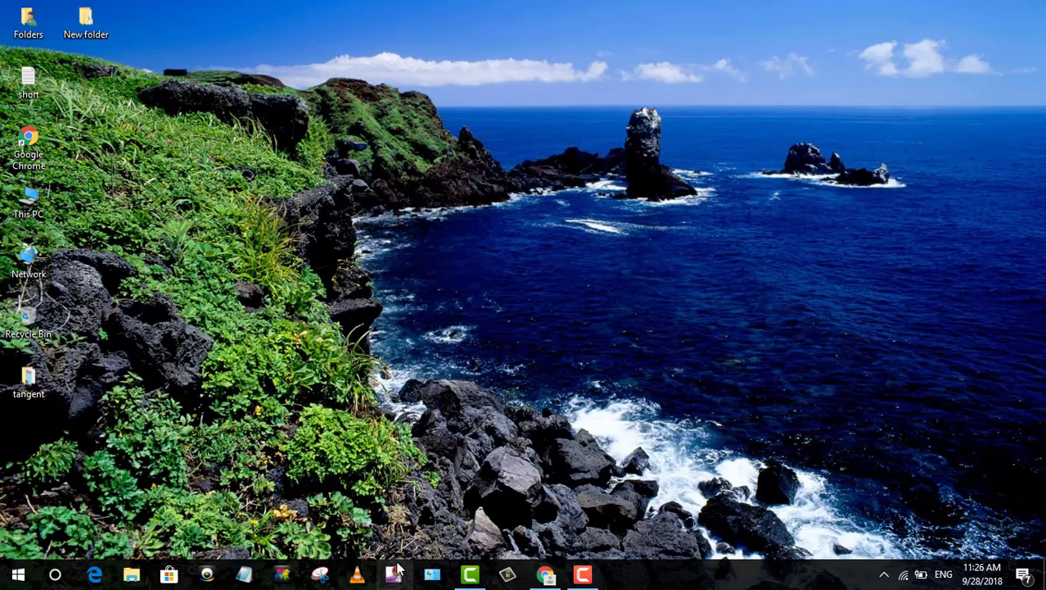
- Launch a blank Notepad and toggle Win+D repeatedly, ending with the desktop shown
{"action": "left_click", "coordinate": [256, 583]}
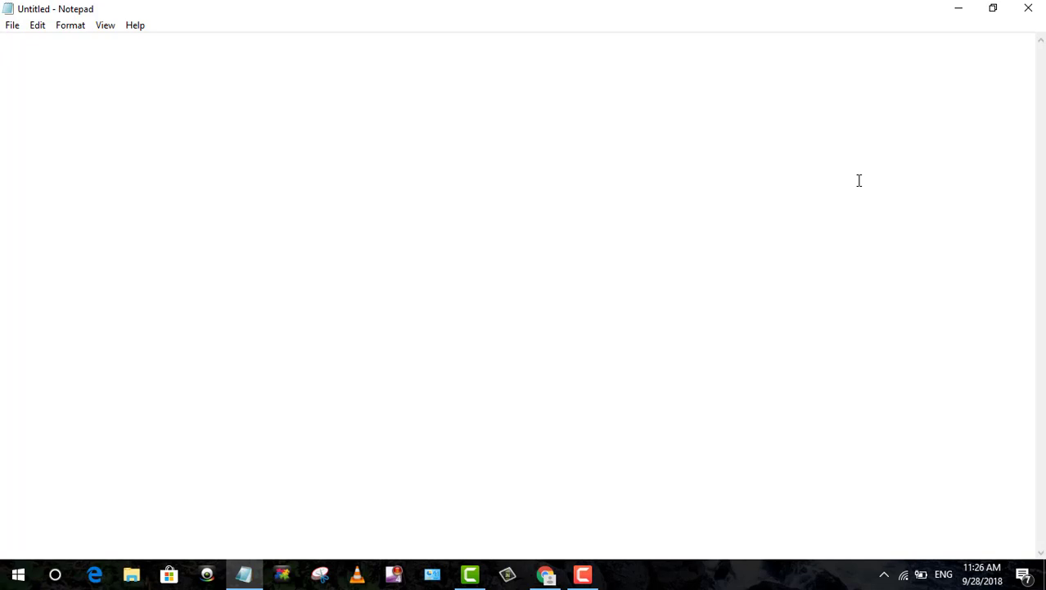
{"action": "key", "text": "super+d"}
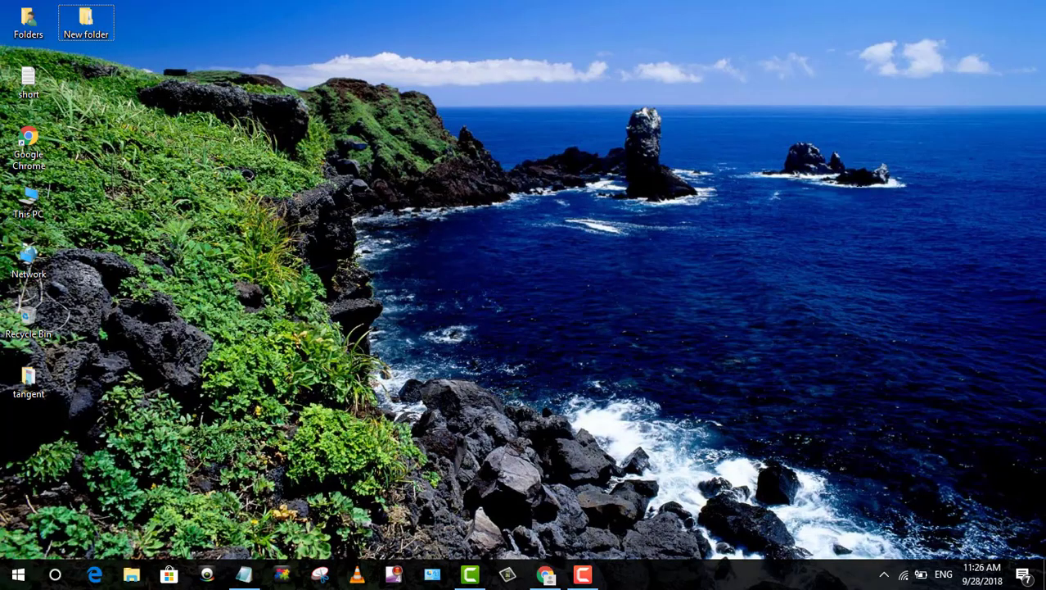
{"action": "key", "text": "super+d"}
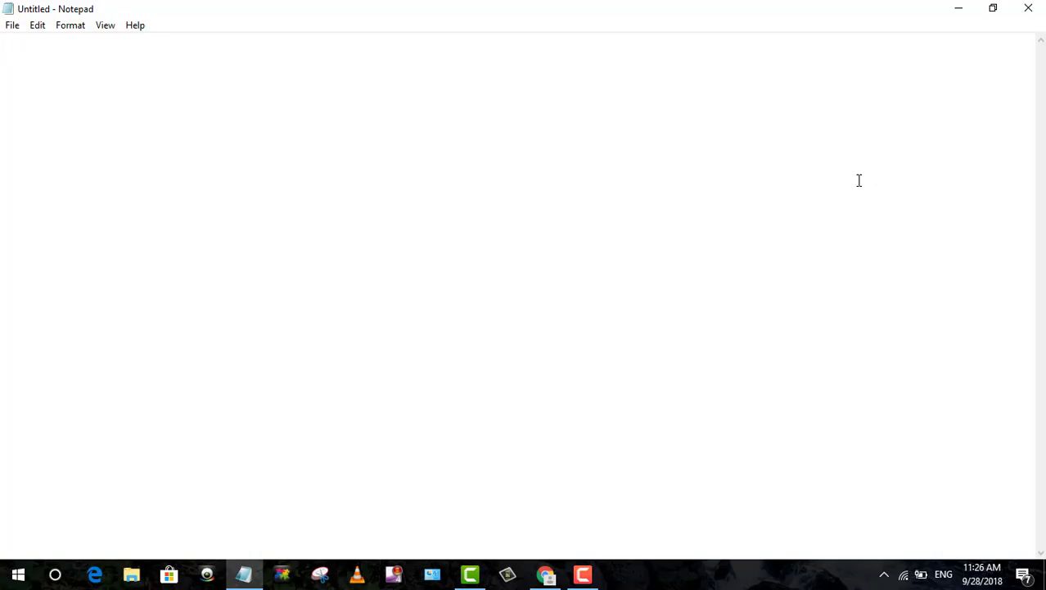
{"action": "key", "text": "super+d"}
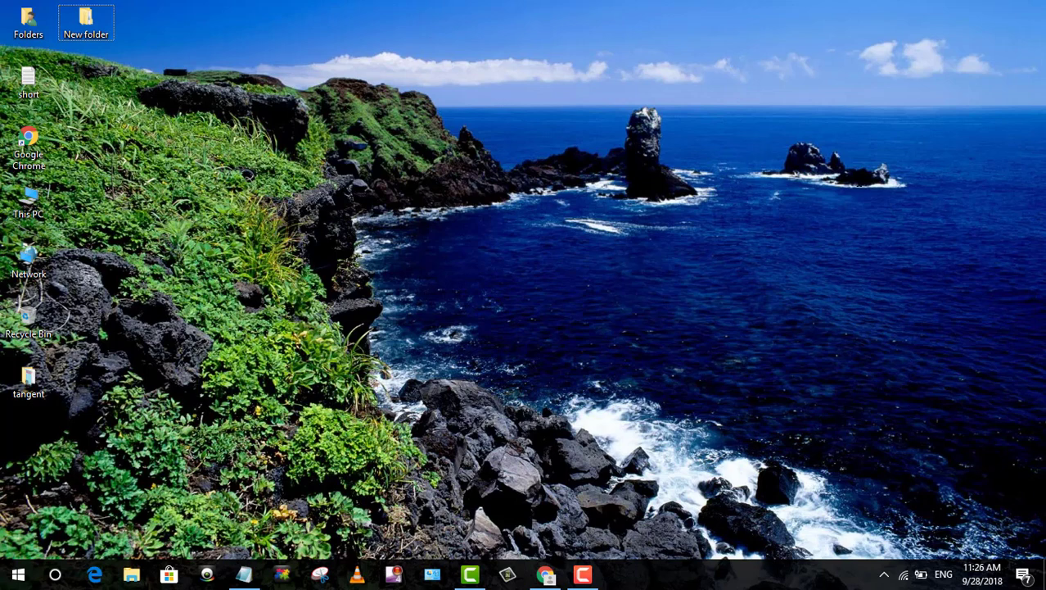
{"action": "left_click", "coordinate": [241, 582]}
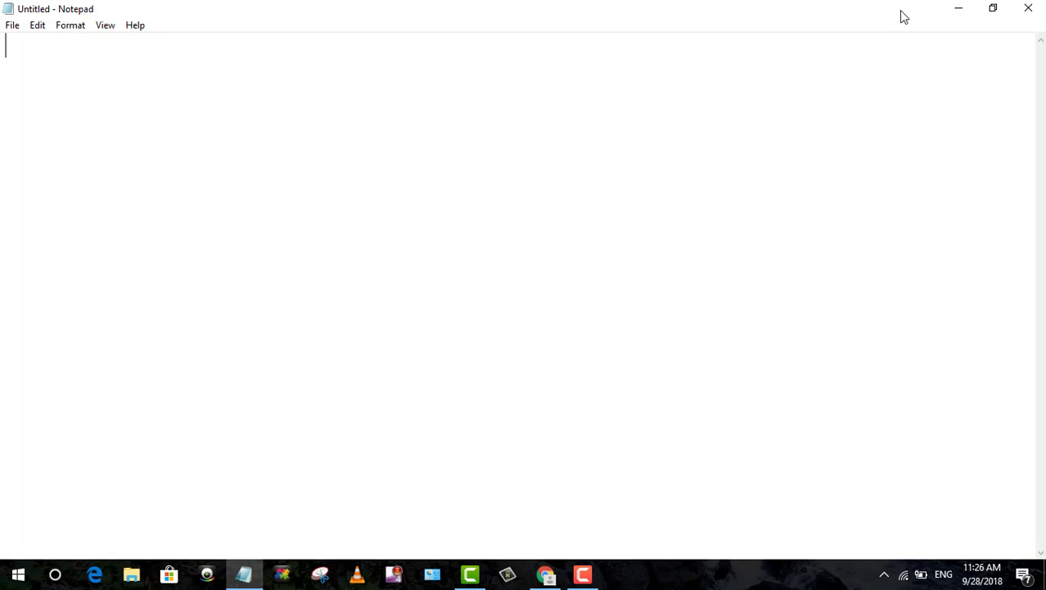
{"action": "key", "text": "super+d"}
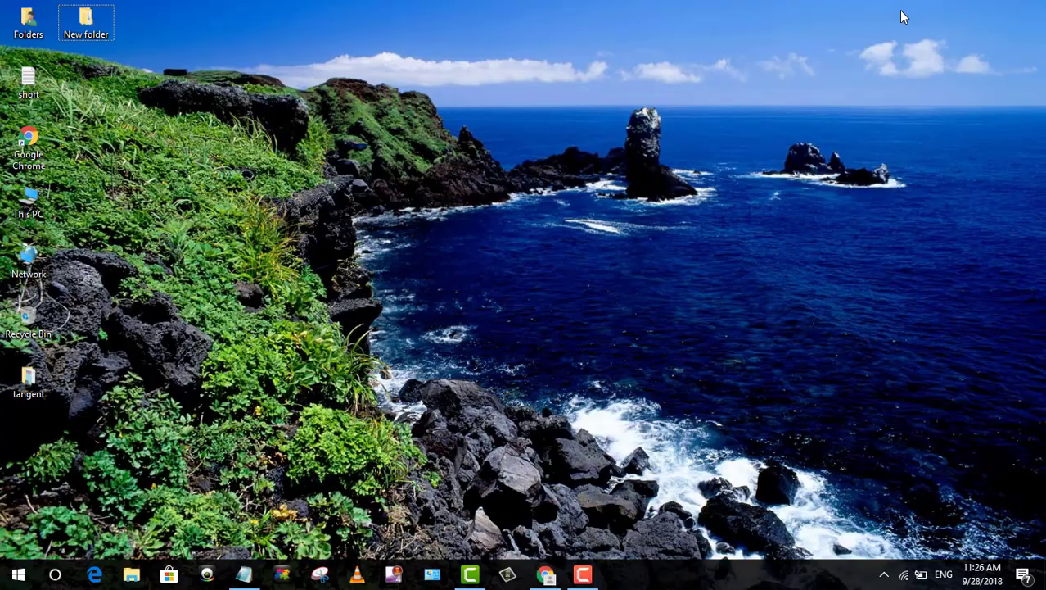
{"action": "key", "text": "super+d"}
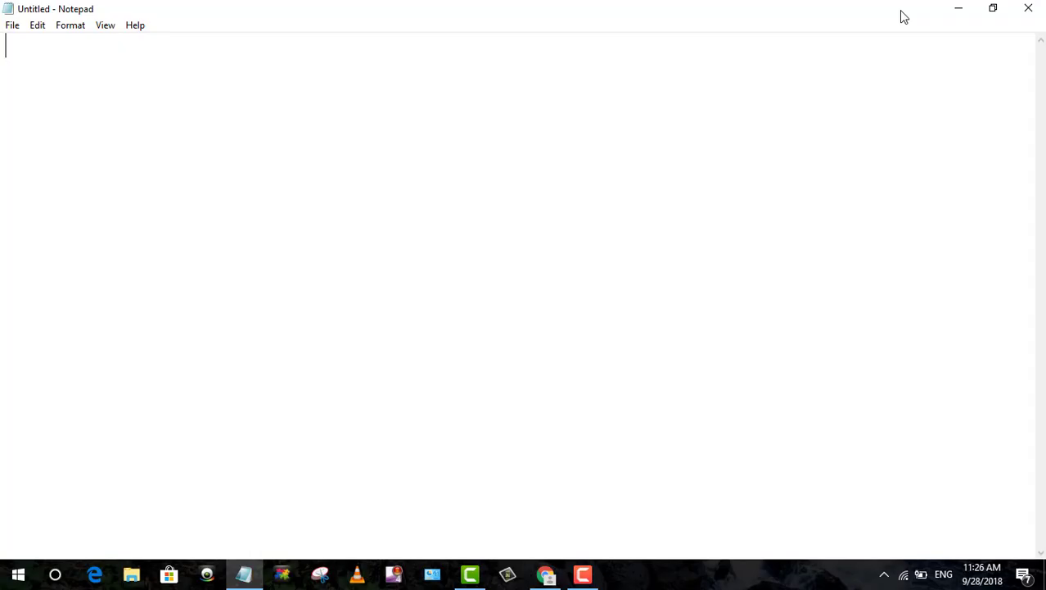
{"action": "key", "text": "super+d"}
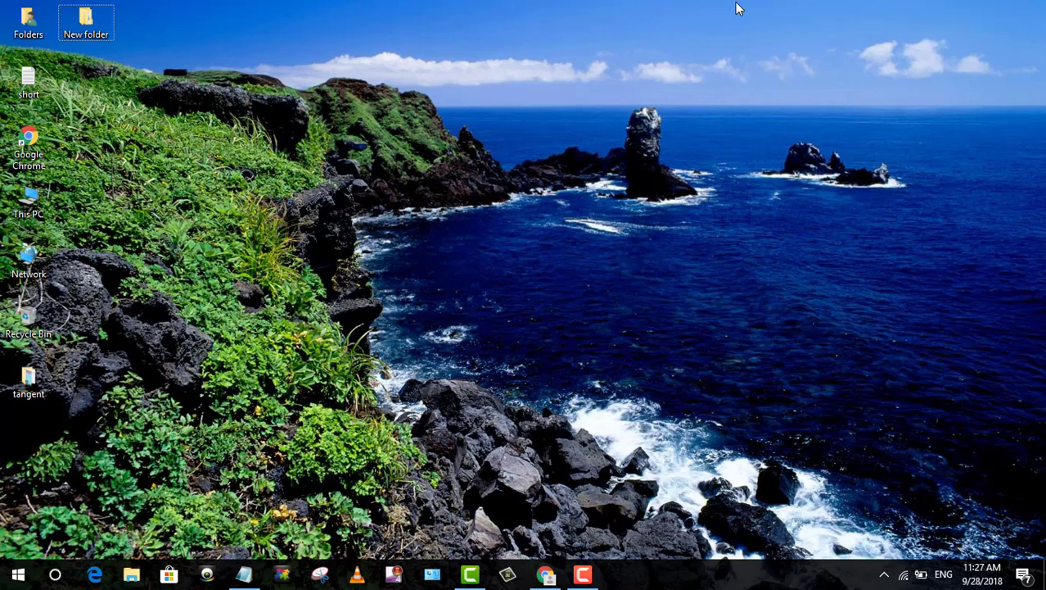
{"action": "right_click", "coordinate": [367, 59]}
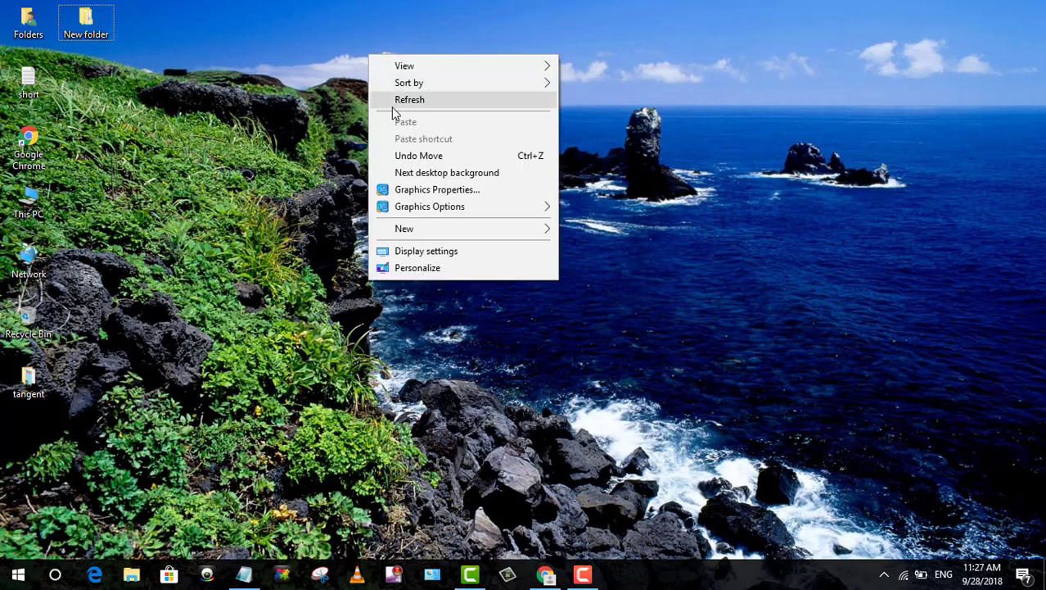
{"action": "left_click", "coordinate": [393, 106]}
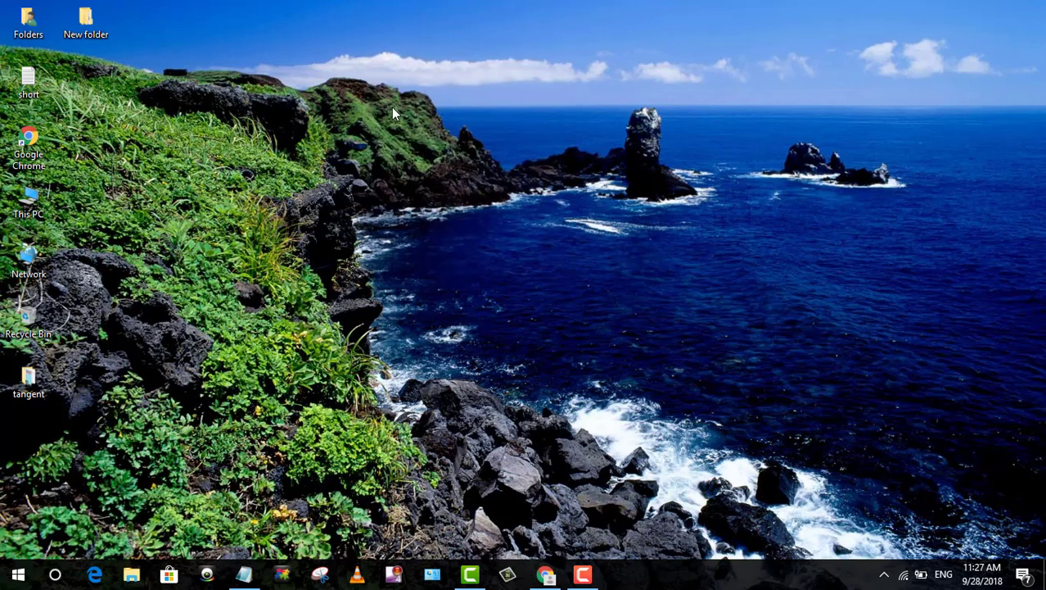